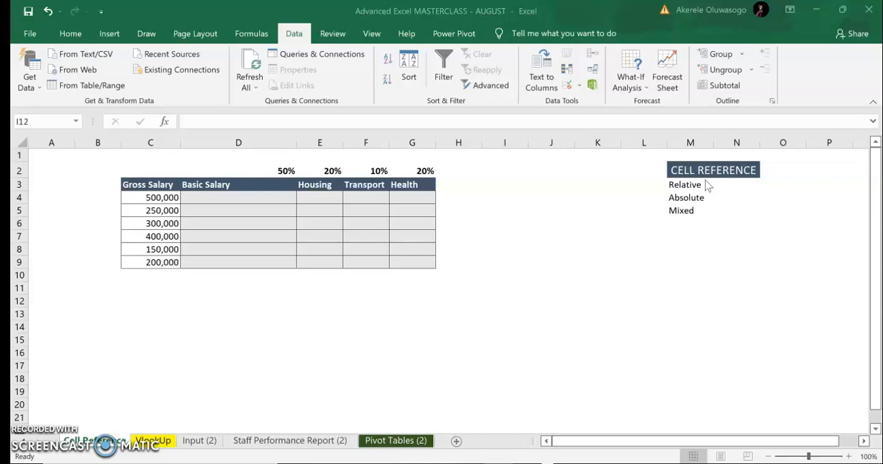
# Enter the example "A1 B1 C1" in cell N3 beside the Relative label
pyautogui.click(688, 184)
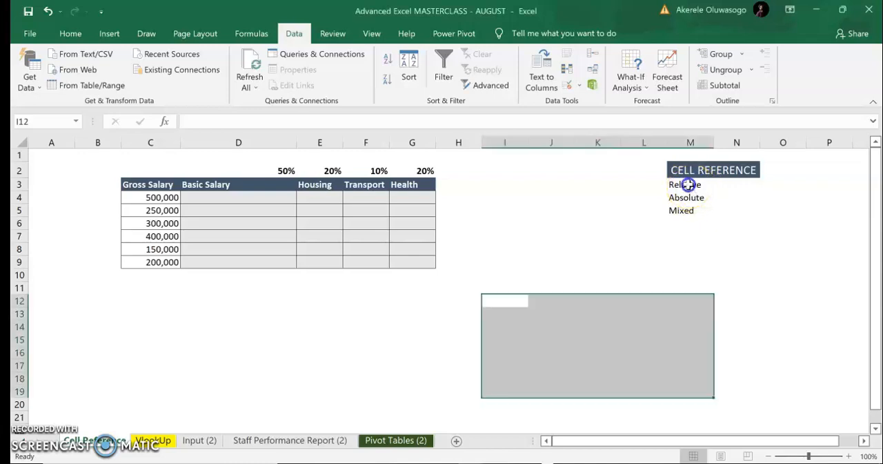
pyautogui.click(687, 185)
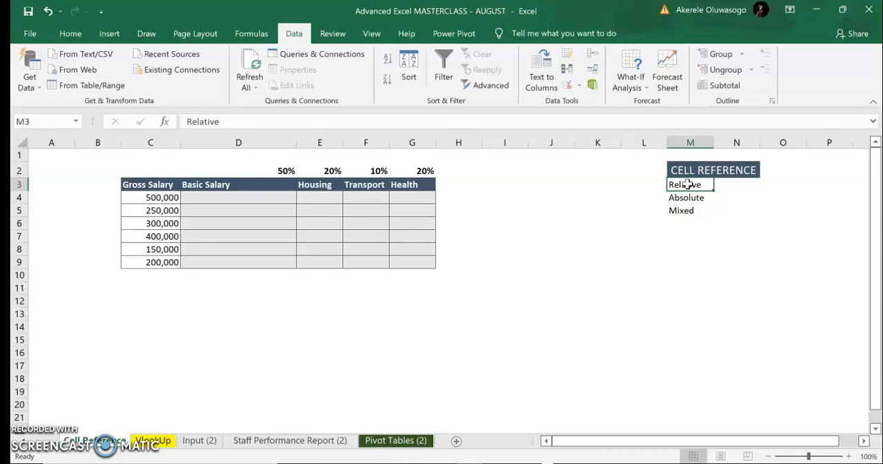
pyautogui.click(736, 186)
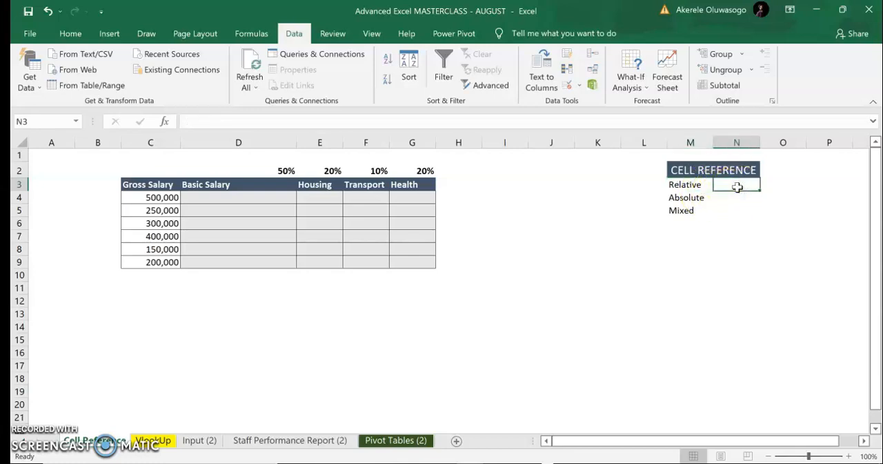
pyautogui.write('A')
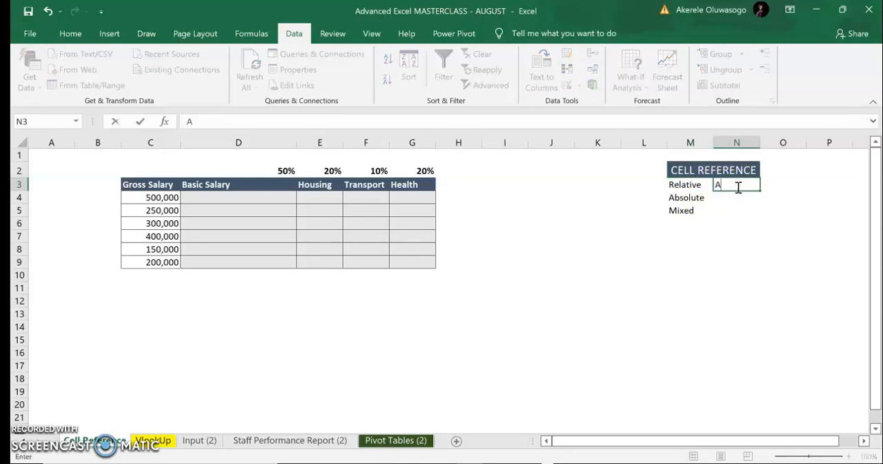
pyautogui.write('1 B1 C1')
pyautogui.press('Return')
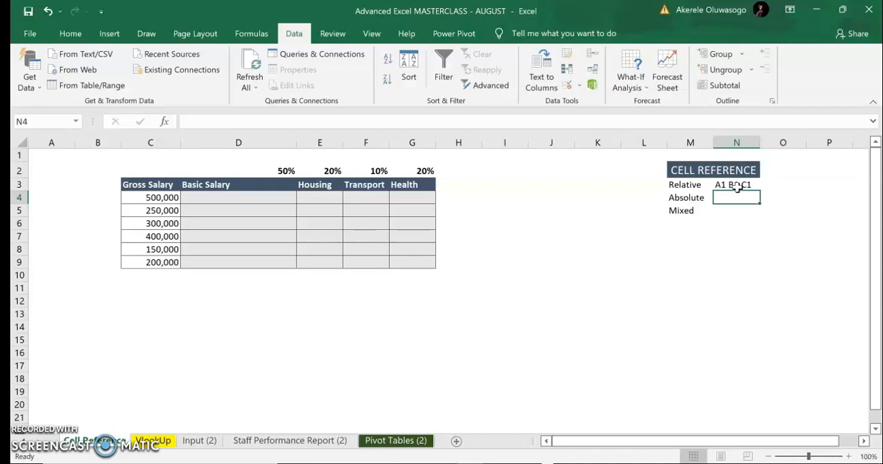
# Enter the example "$A$1" in cell N4 beside the Absolute label
pyautogui.click(730, 197)
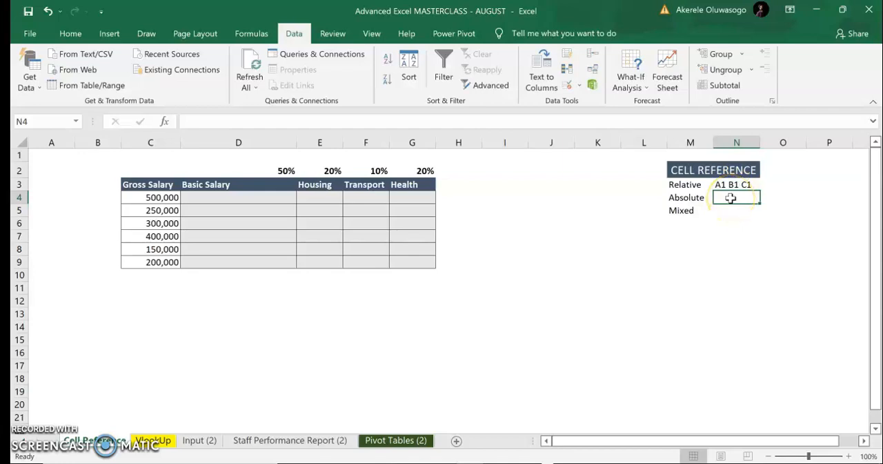
pyautogui.write('$A')
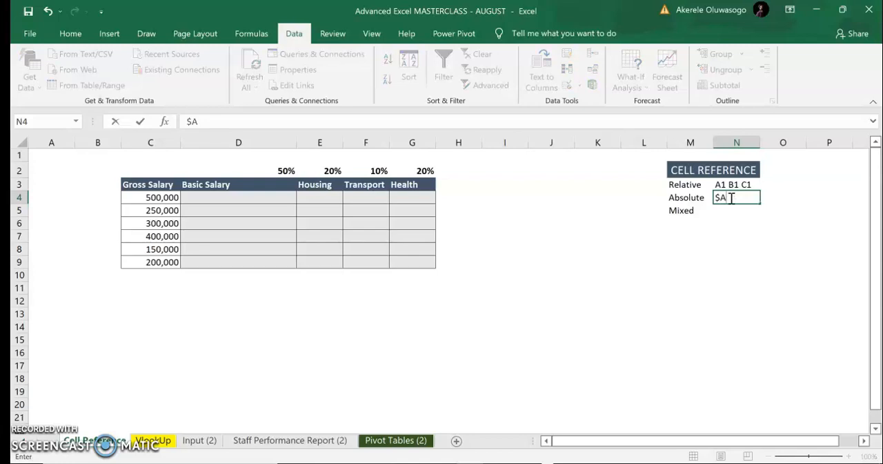
pyautogui.write('$!')
pyautogui.press('BackSpace')
pyautogui.write('1')
pyautogui.press('Return')
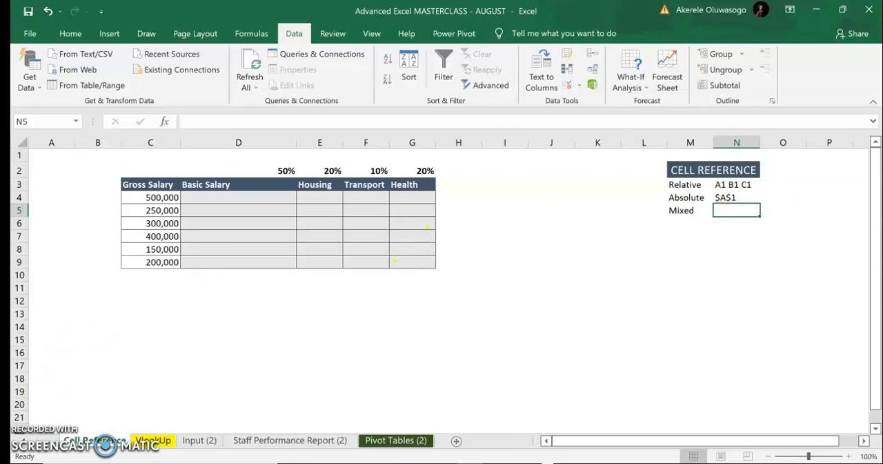
# Enter the note "LOCK" in cell P9
pyautogui.click(52, 431)
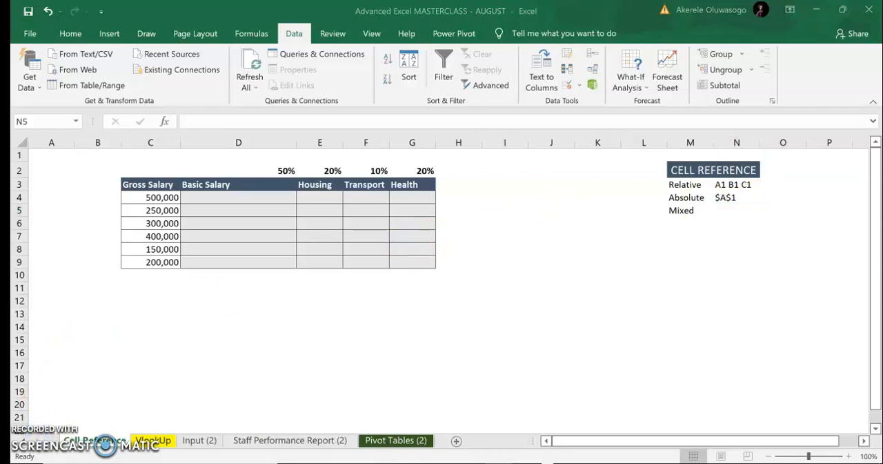
pyautogui.click(756, 229)
pyautogui.click(808, 263)
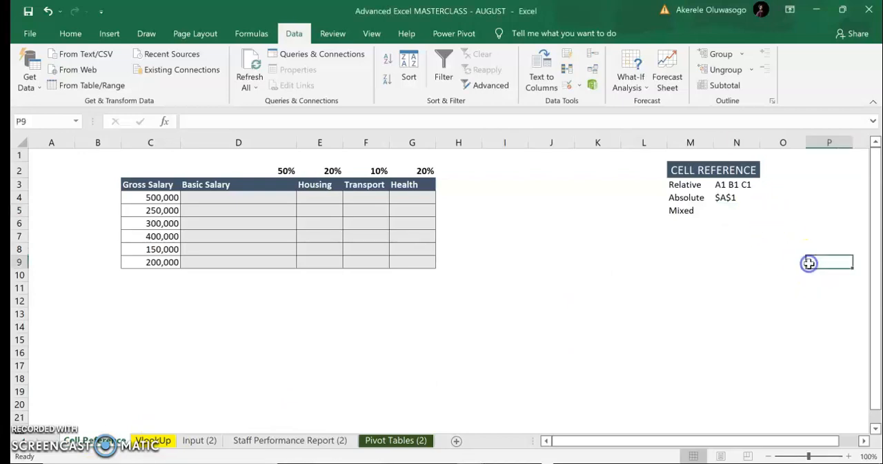
pyautogui.write('LOCK')
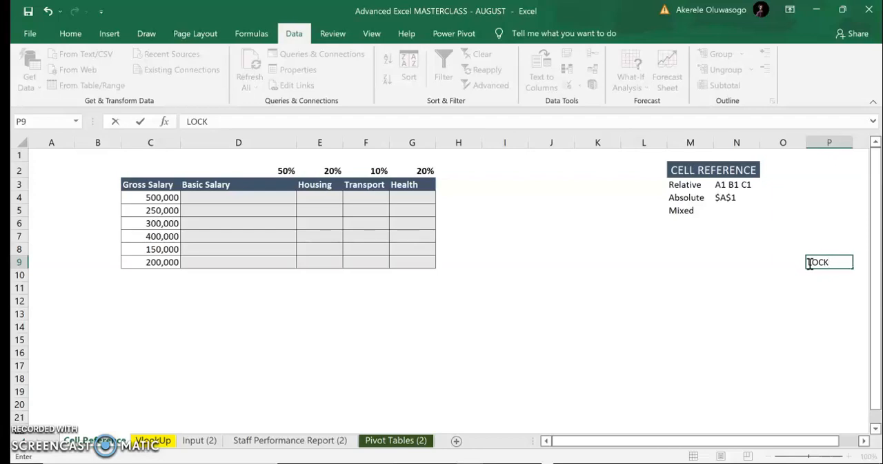
pyautogui.press('Return')
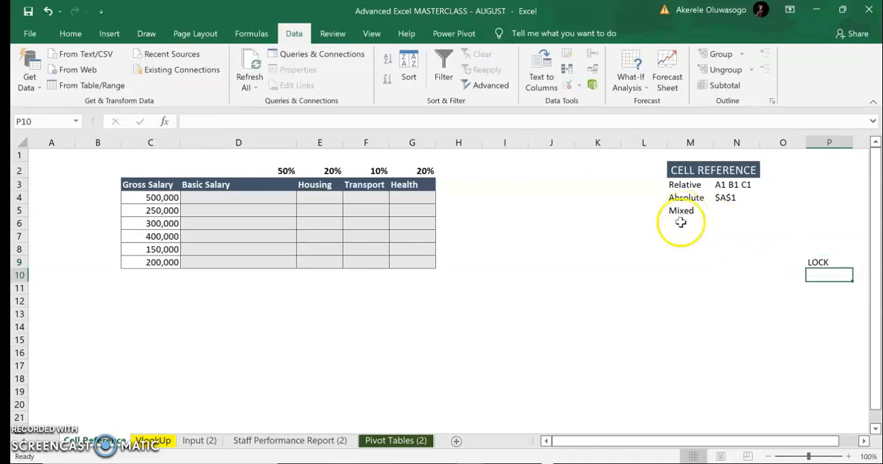
# Enter the label "ROW REFERENCE" in cell M8, below the list of cell reference types
pyautogui.click(679, 235)
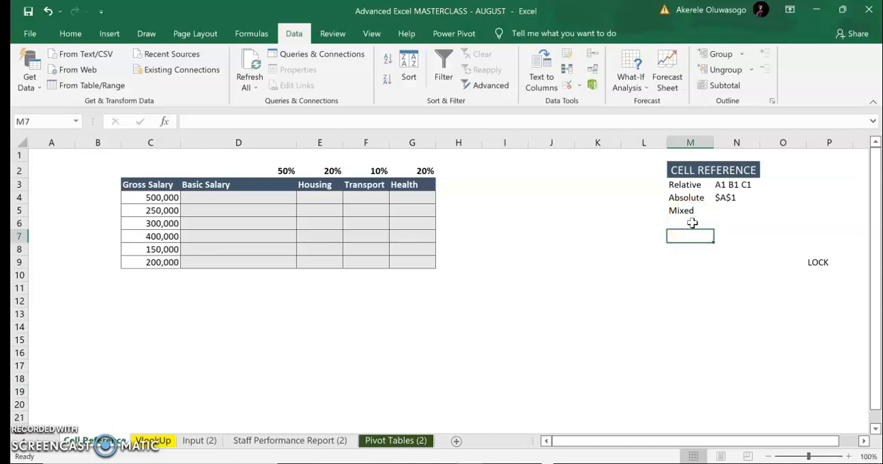
pyautogui.click(689, 223)
pyautogui.click(676, 247)
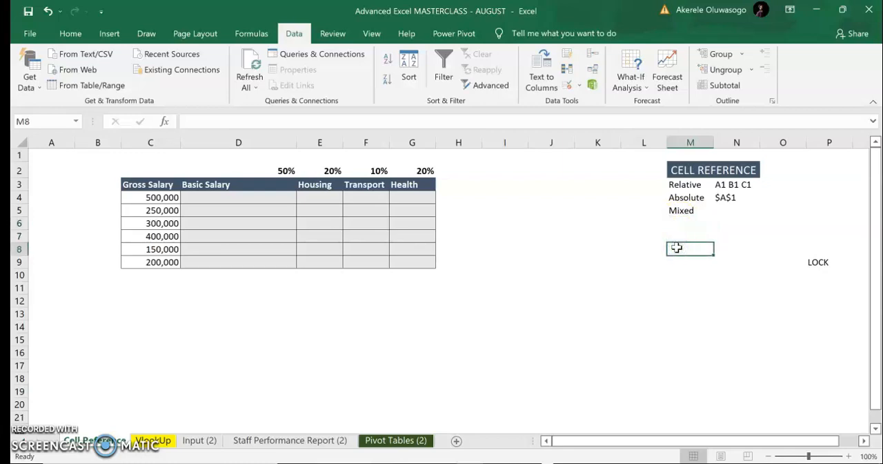
pyautogui.write('ROW REFERENCE')
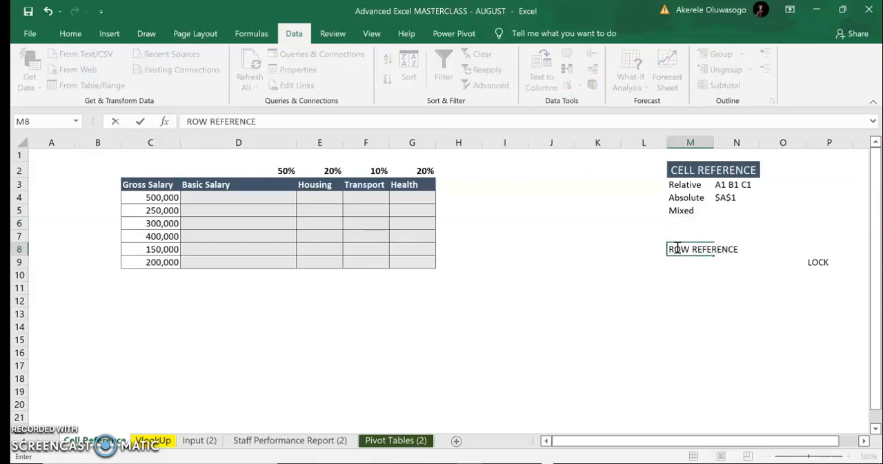
pyautogui.press('Return')
# Enter the label "COLUMN REFERENCE" in cell M9 and clear the LOCK note from cell P9
pyautogui.write('COLUMN R')
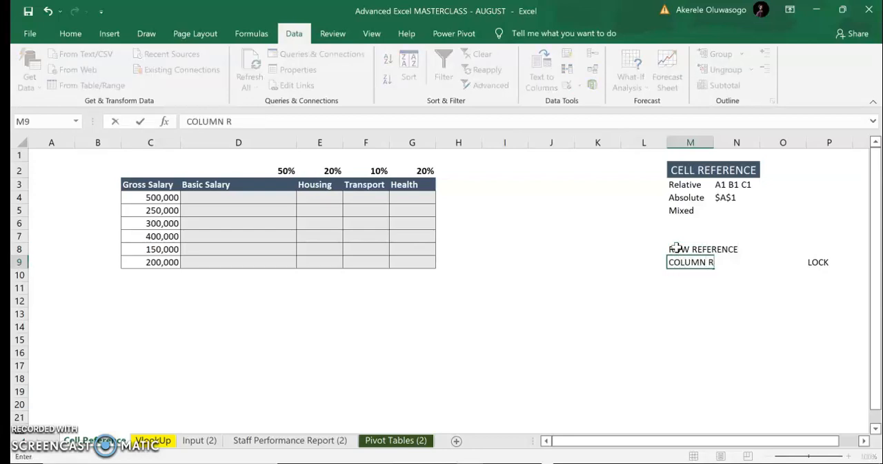
pyautogui.write('EFERENCE')
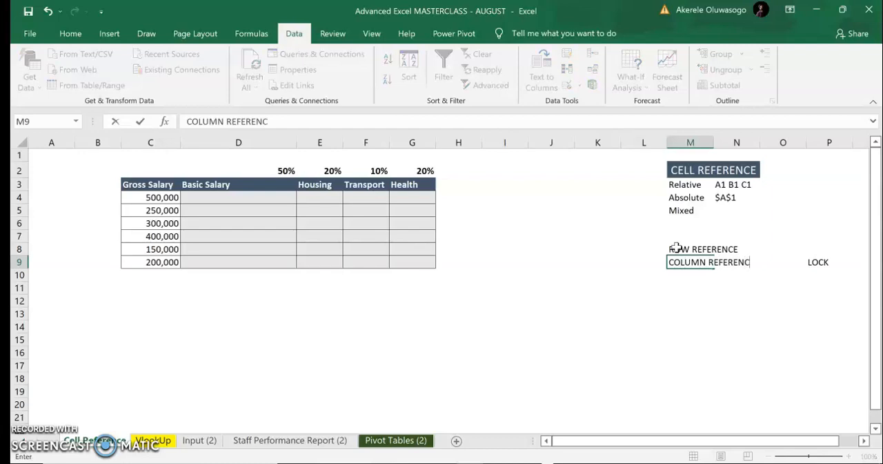
pyautogui.click(829, 261)
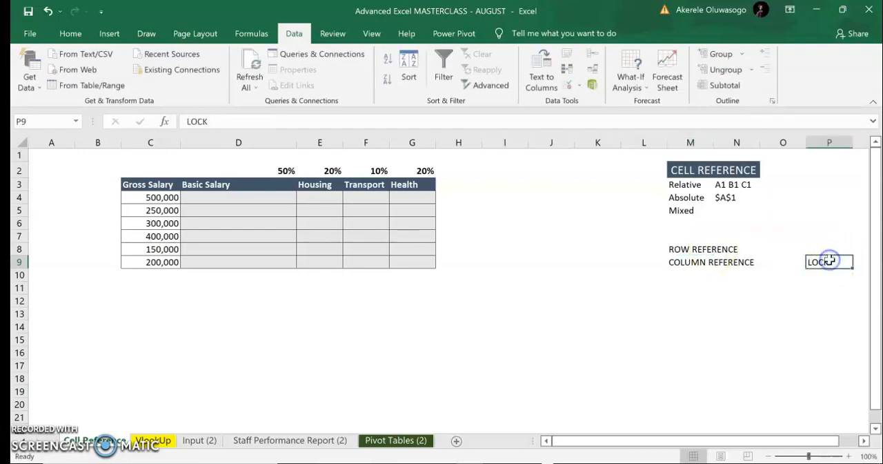
pyautogui.press('Delete')
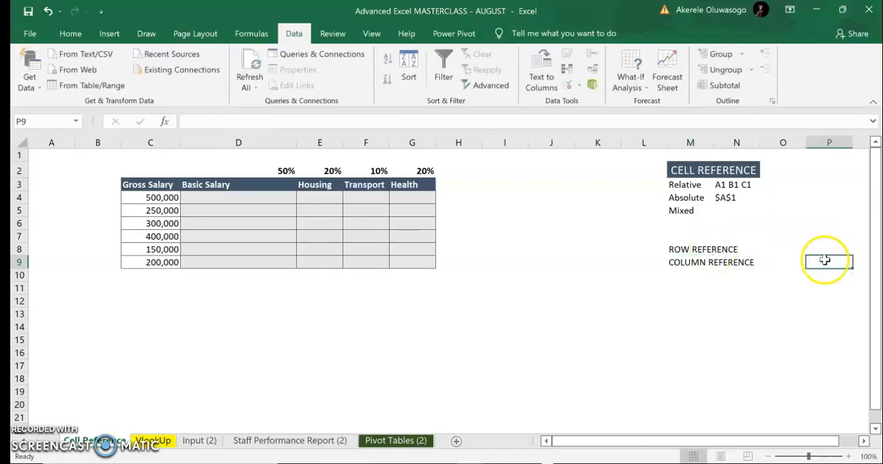
# Enter the example "A$1" in cell O8 beside the ROW REFERENCE label
pyautogui.click(779, 248)
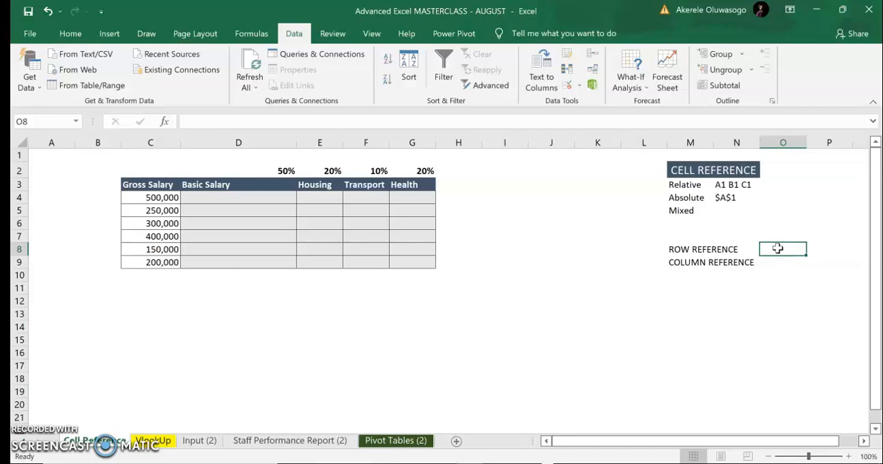
pyautogui.write('A$1')
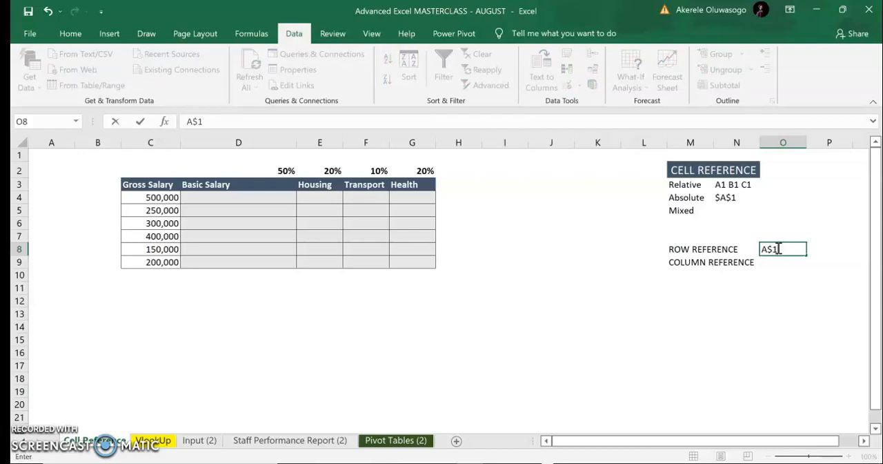
pyautogui.press('Return')
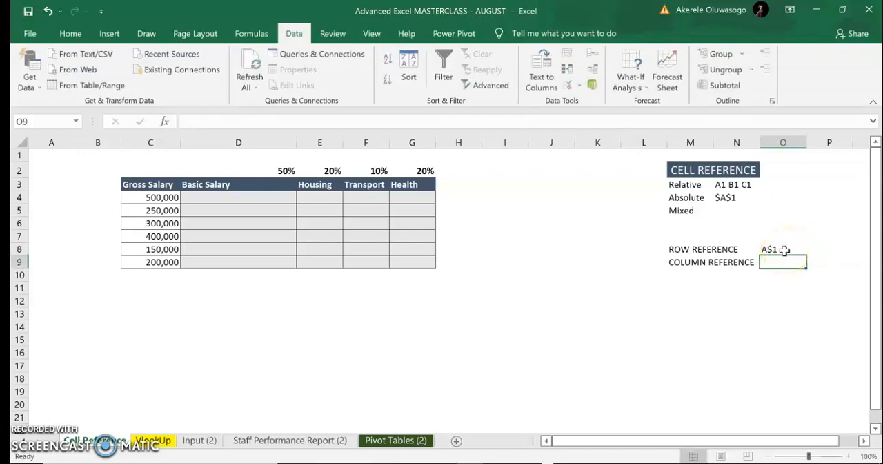
# Enter the example "$A1" in cell O9 beside the COLUMN REFERENCE label
pyautogui.click(828, 250)
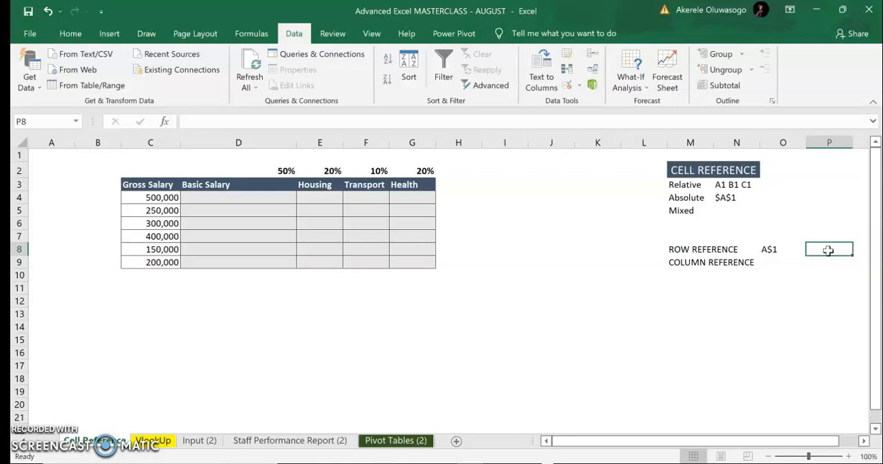
pyautogui.click(736, 262)
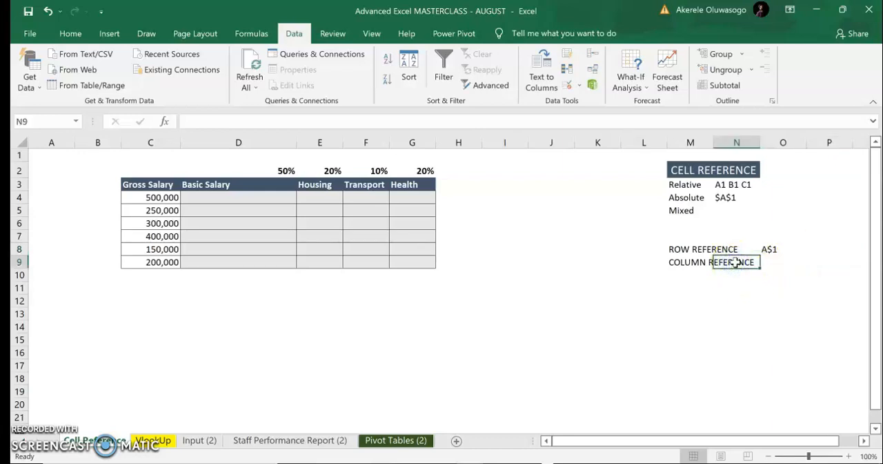
pyautogui.click(775, 263)
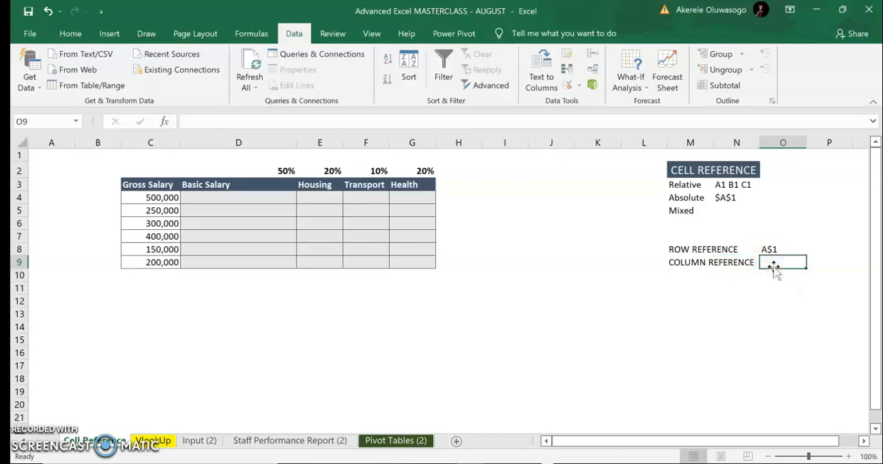
pyautogui.write('$A1')
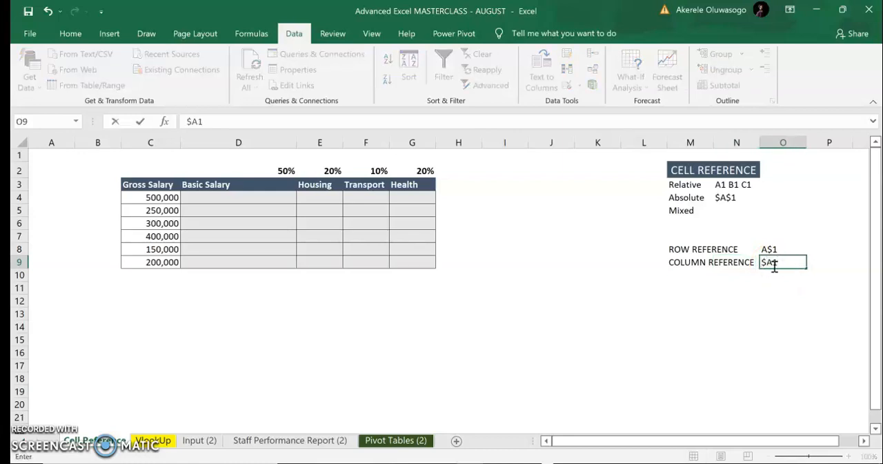
pyautogui.click(775, 272)
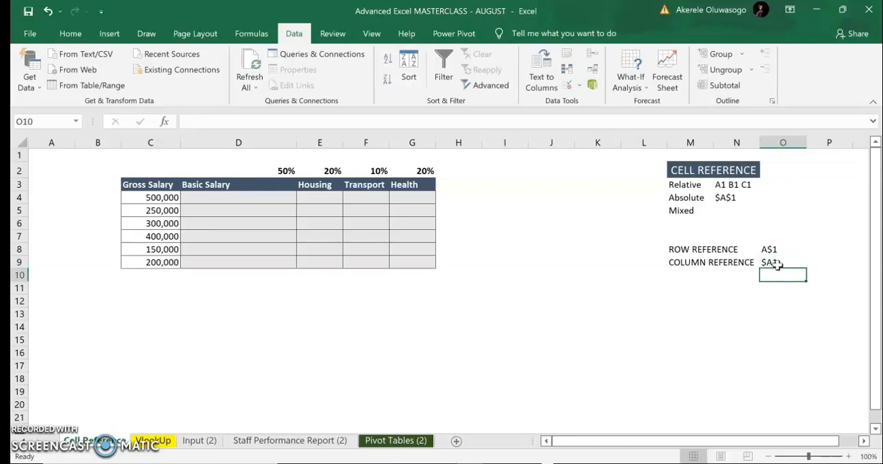
pyautogui.click(825, 265)
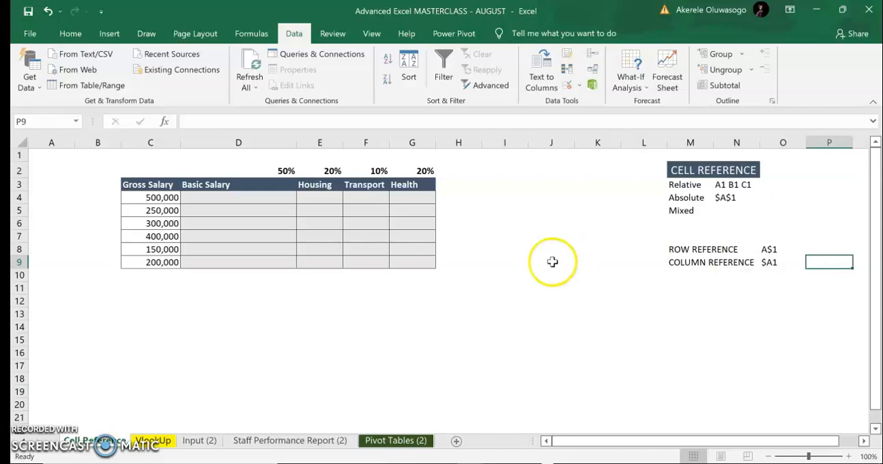
pyautogui.click(255, 208)
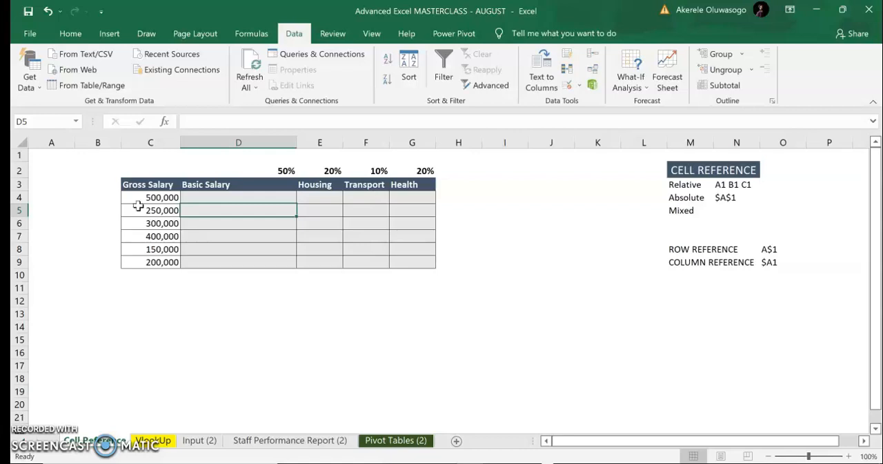
pyautogui.click(43, 437)
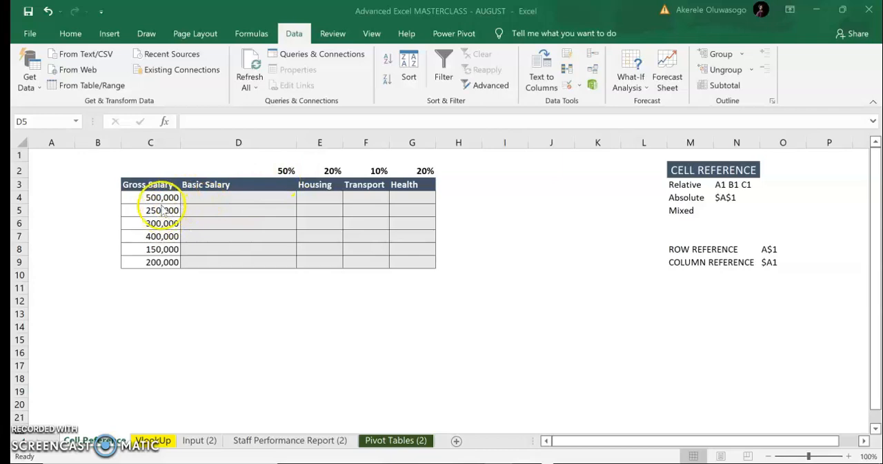
pyautogui.click(219, 206)
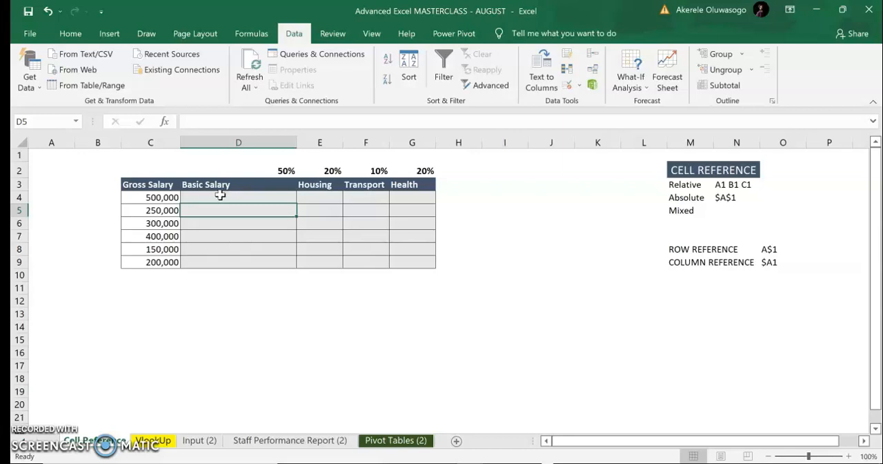
# Enter the relative-reference formula =D2*C4 in cell D4 and fill it down the Basic Salary column to D9
pyautogui.click(239, 197)
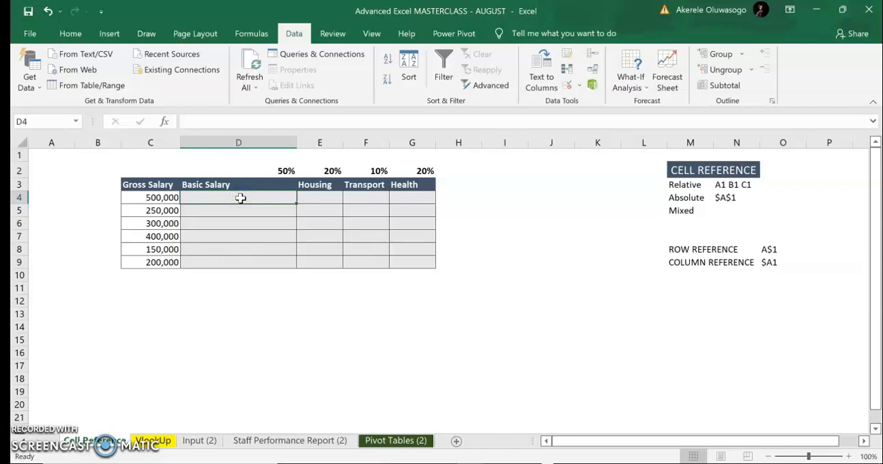
pyautogui.write('=')
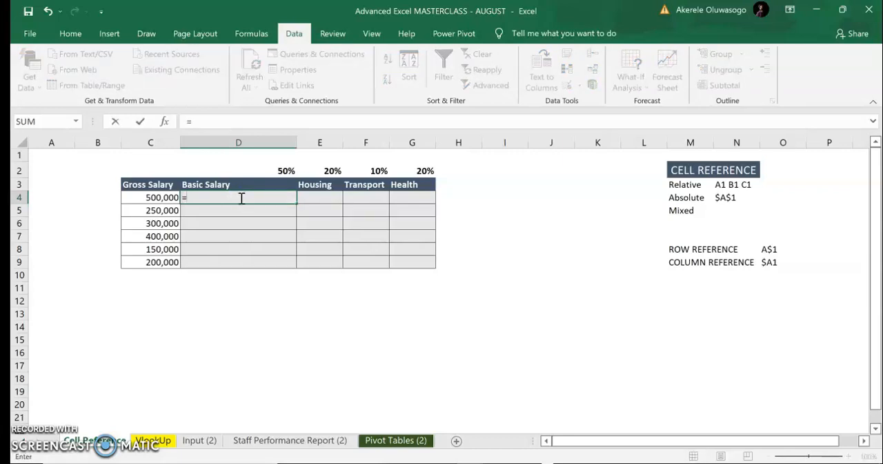
pyautogui.click(280, 170)
pyautogui.write('*')
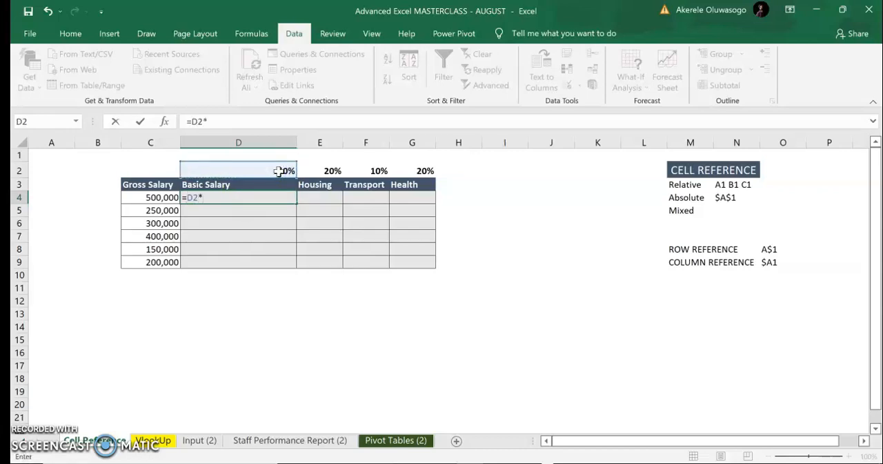
pyautogui.click(173, 198)
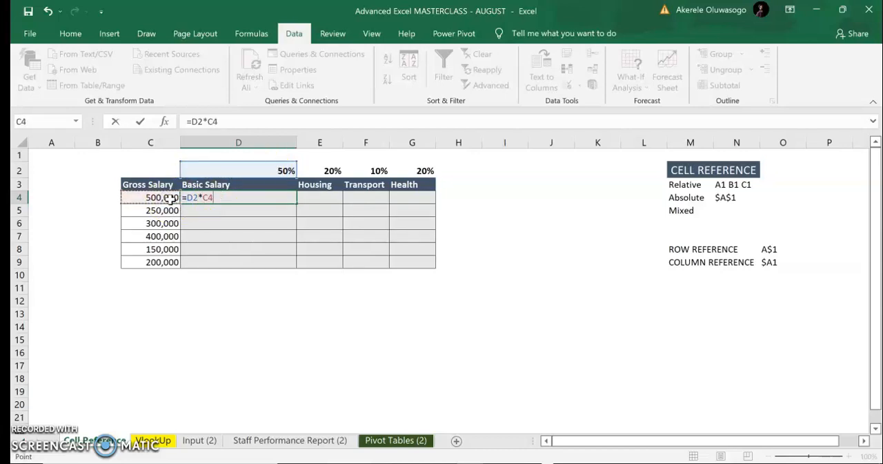
pyautogui.press('Return')
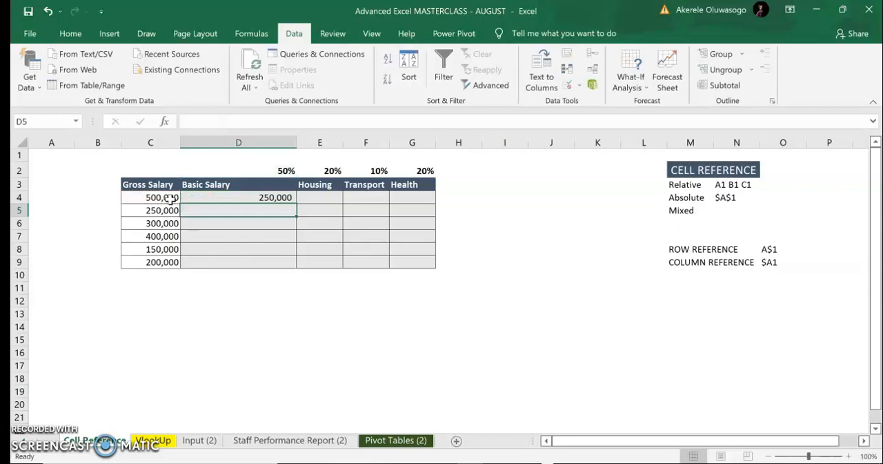
pyautogui.click(249, 196)
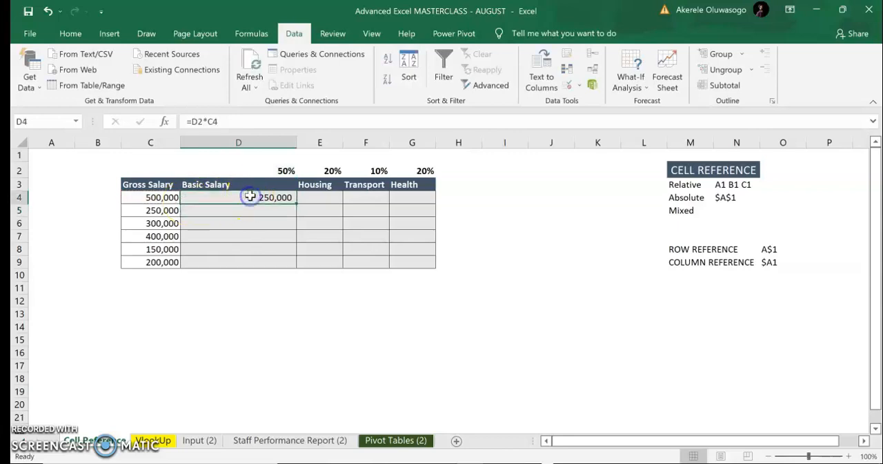
pyautogui.doubleClick(297, 204)
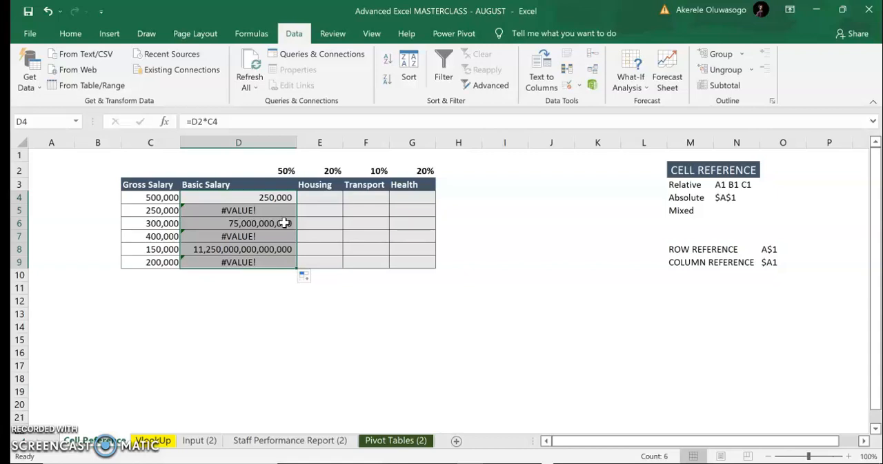
# Examine which cells the Basic Salary formulas in D4, D5 and D6 refer to, compared with the rate in D2
pyautogui.click(266, 199)
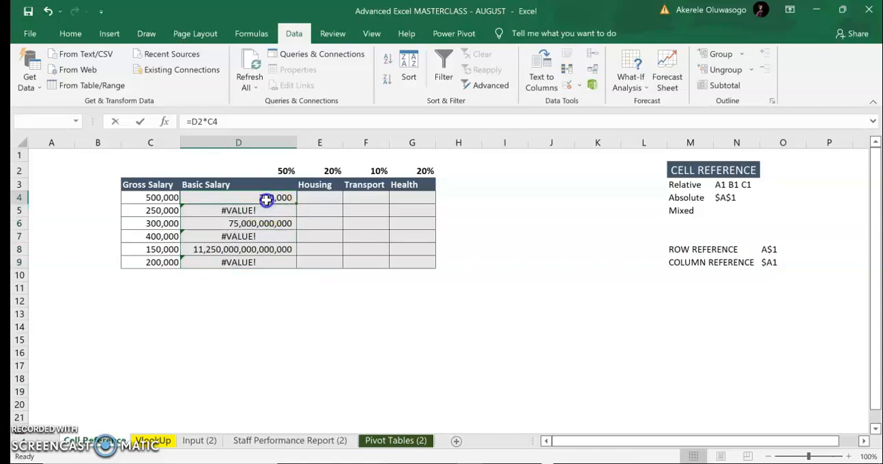
pyautogui.doubleClick(267, 199)
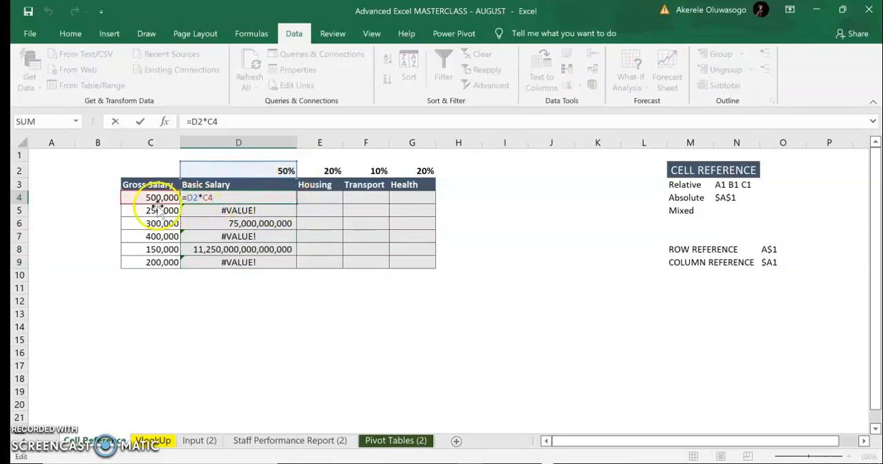
pyautogui.press('Return')
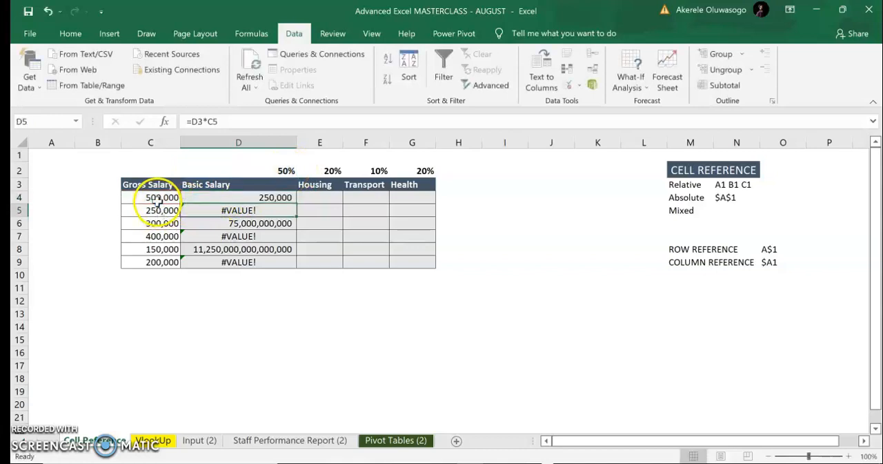
pyautogui.doubleClick(238, 210)
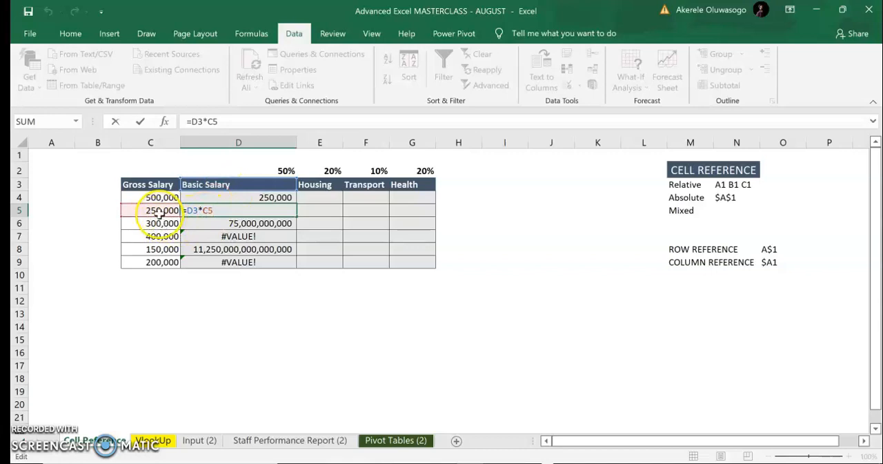
pyautogui.press('Return')
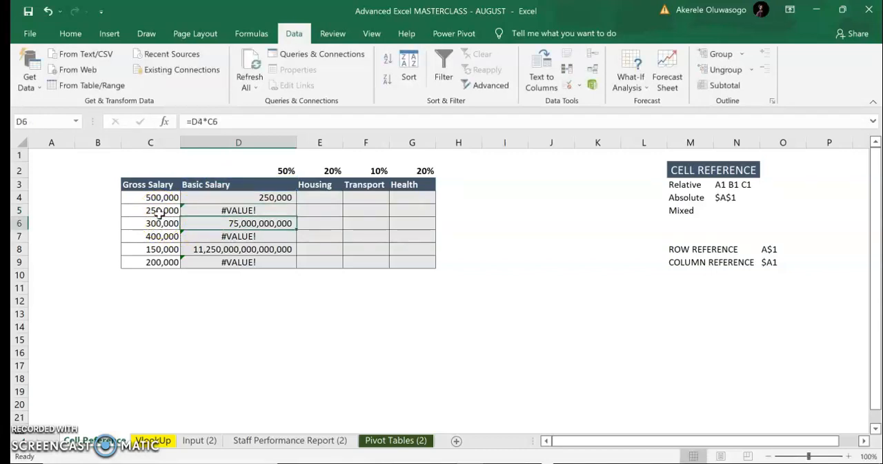
pyautogui.doubleClick(241, 223)
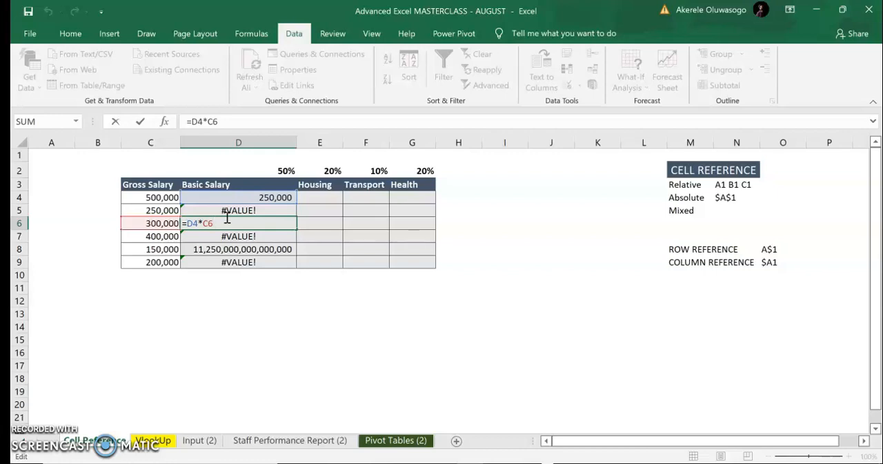
pyautogui.press('Return')
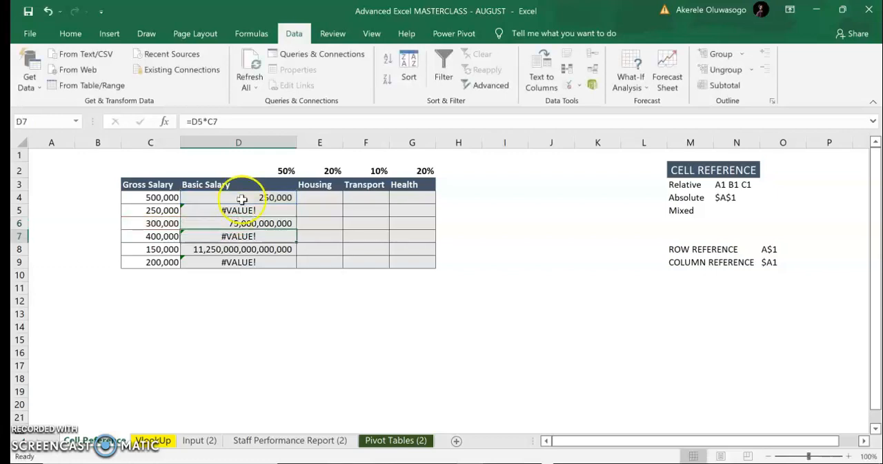
pyautogui.click(286, 170)
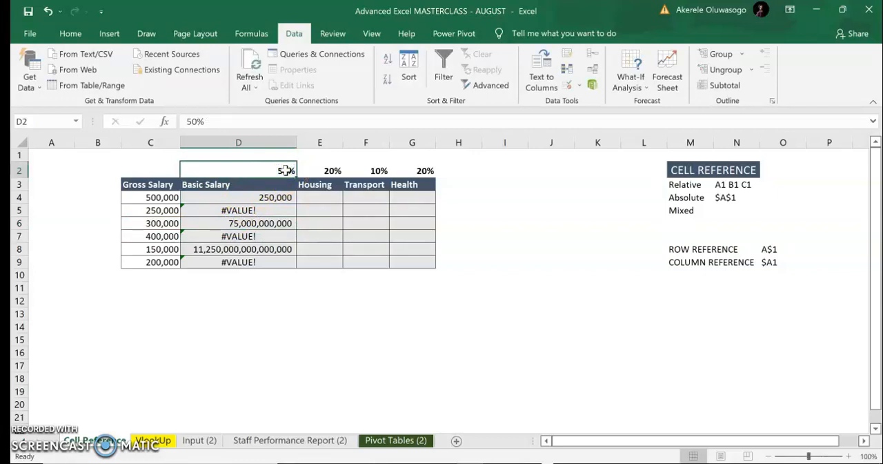
# Clear the Basic Salary formulas from cells D4:D9
pyautogui.moveTo(262, 198); pyautogui.dragTo(263, 259)
pyautogui.press('Delete')
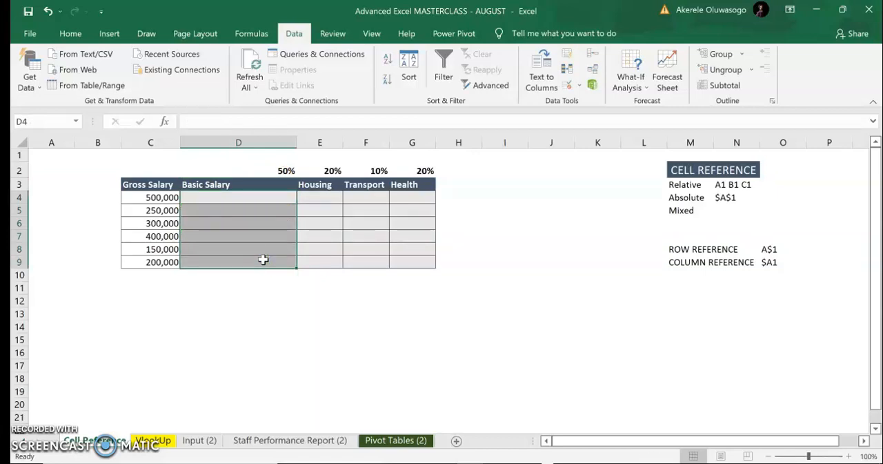
# Enter =$D$2*C4 in cell D4 with an absolute reference to the rate and fill it down to D9
pyautogui.click(242, 198)
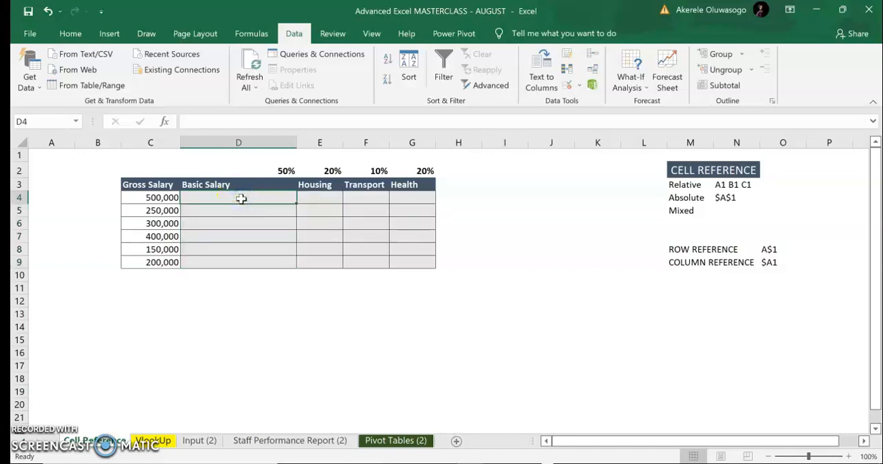
pyautogui.write('=')
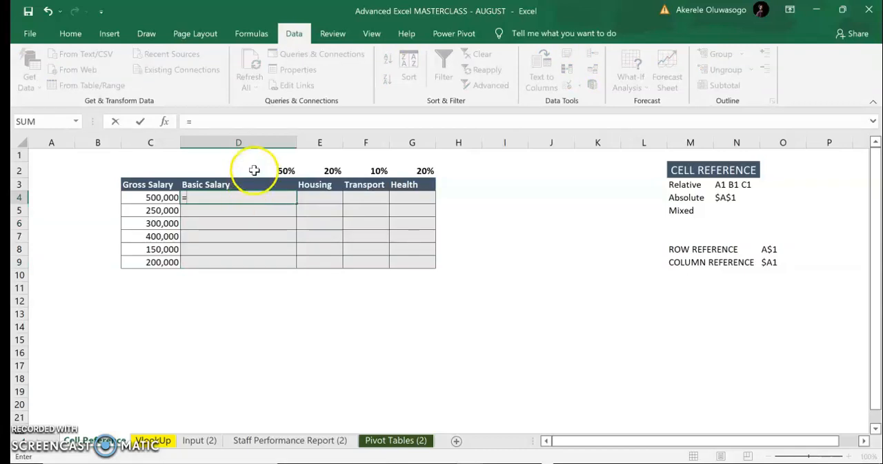
pyautogui.click(260, 171)
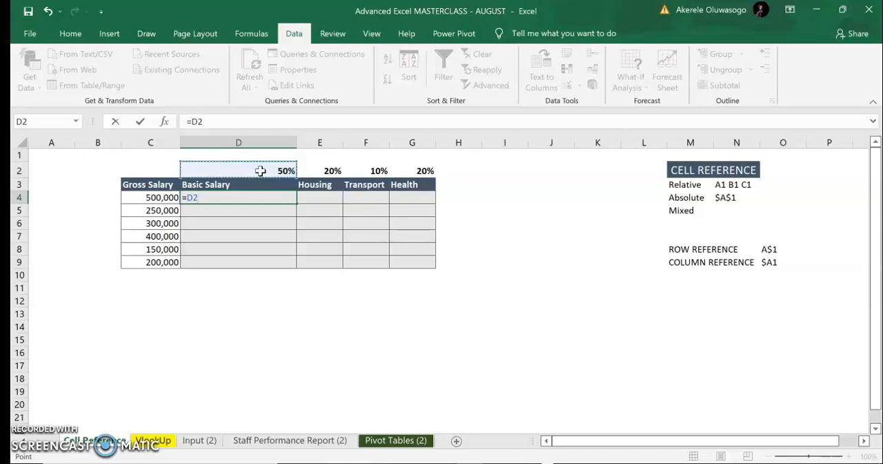
pyautogui.press('F4')
pyautogui.write('*')
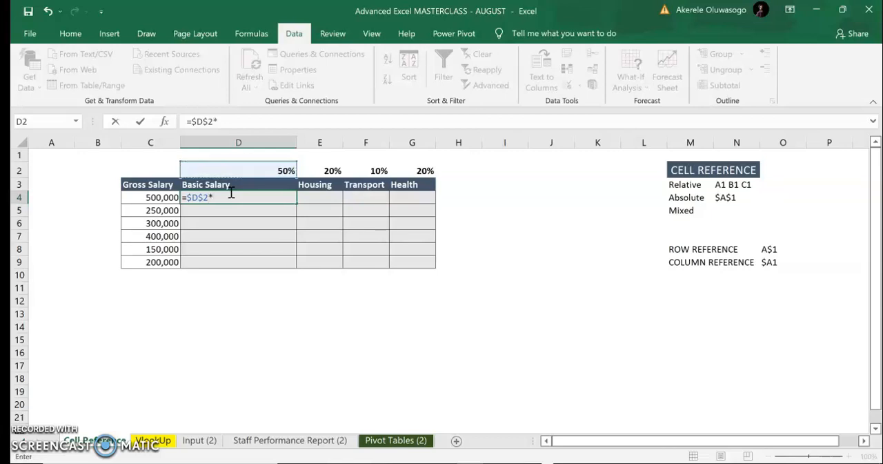
pyautogui.click(162, 198)
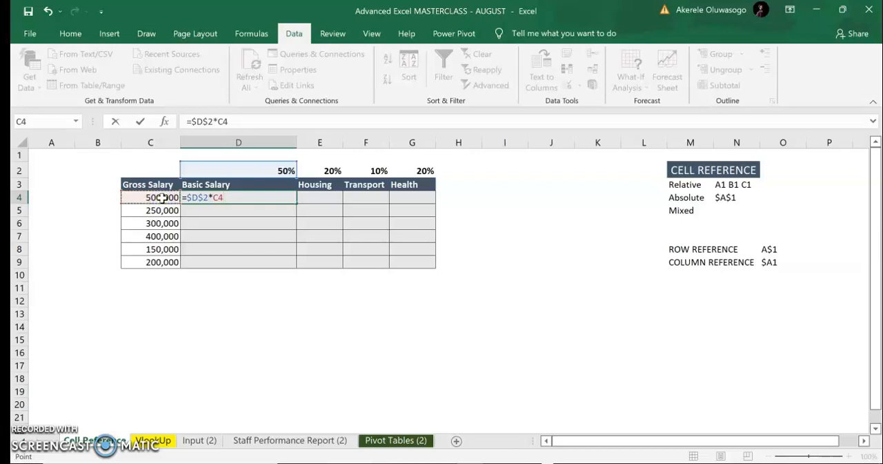
pyautogui.press('Return')
pyautogui.click(271, 196)
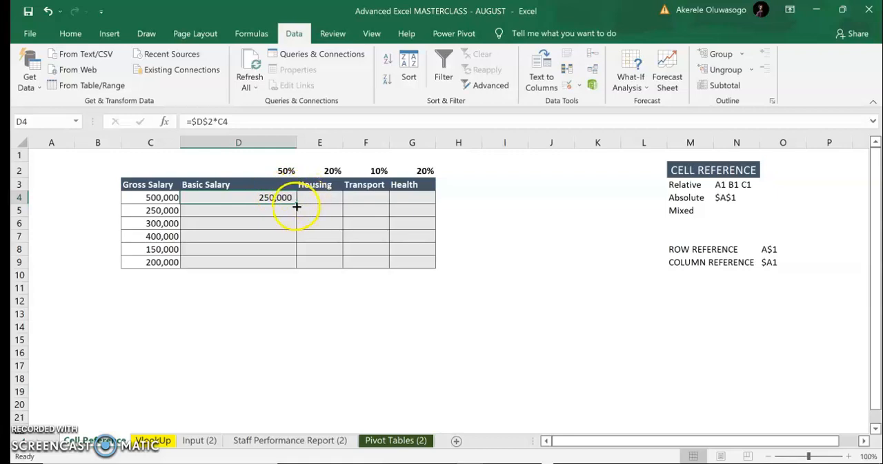
pyautogui.doubleClick(297, 206)
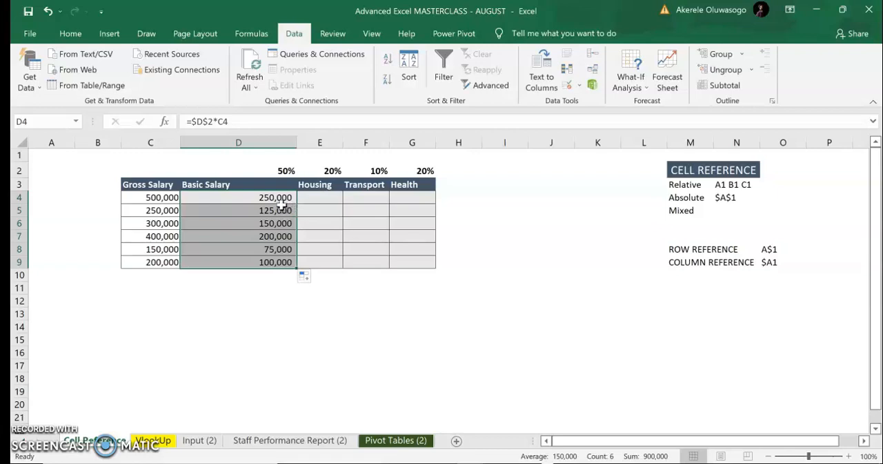
# Inspect the cell references in the Basic Salary formulas in D5 and D6
pyautogui.doubleClick(268, 213)
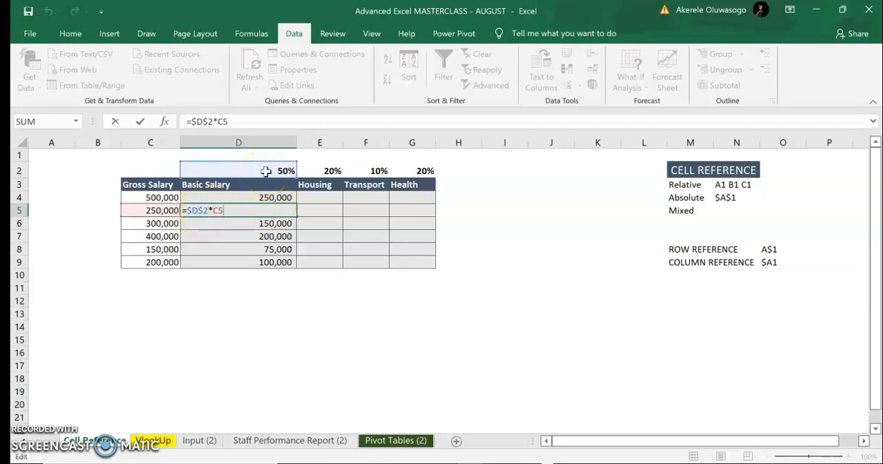
pyautogui.press('Return')
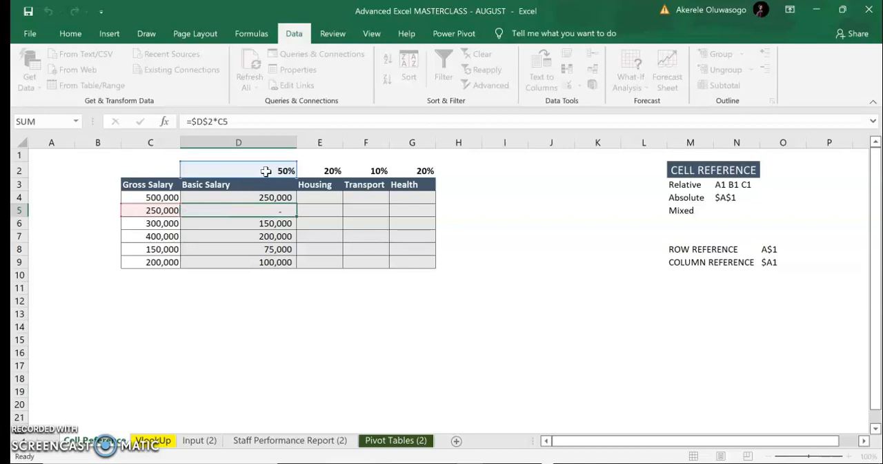
pyautogui.doubleClick(270, 223)
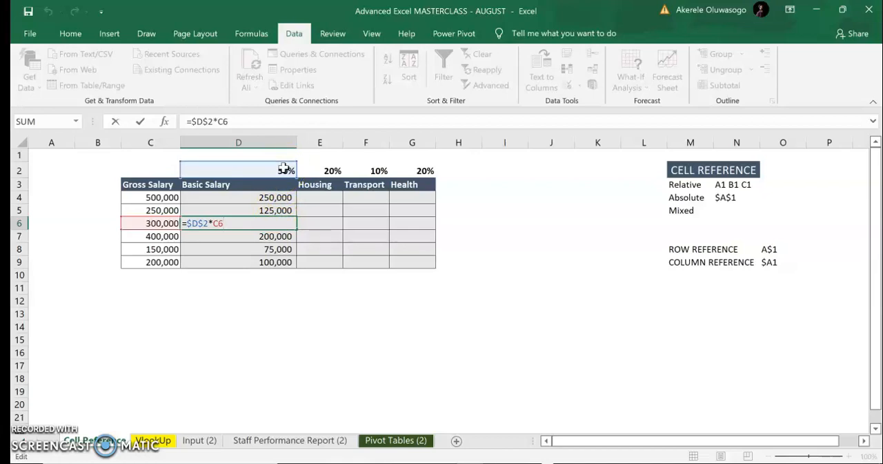
pyautogui.press('Return')
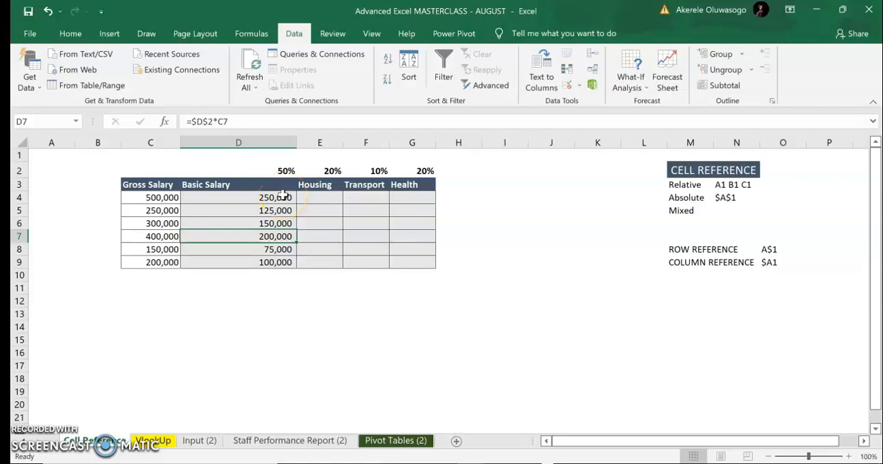
# Fill the formulas in D4:D9 across to the Health column and inspect the Housing formula in E4
pyautogui.moveTo(282, 196); pyautogui.dragTo(279, 262)
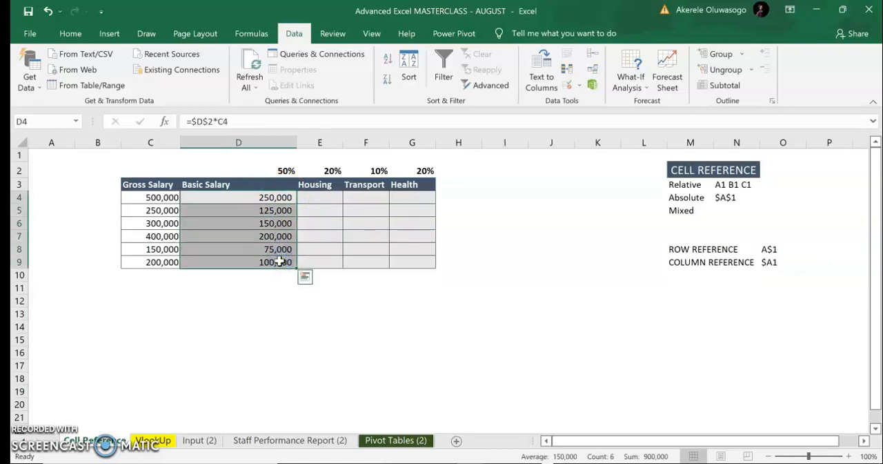
pyautogui.moveTo(298, 265); pyautogui.dragTo(421, 264)
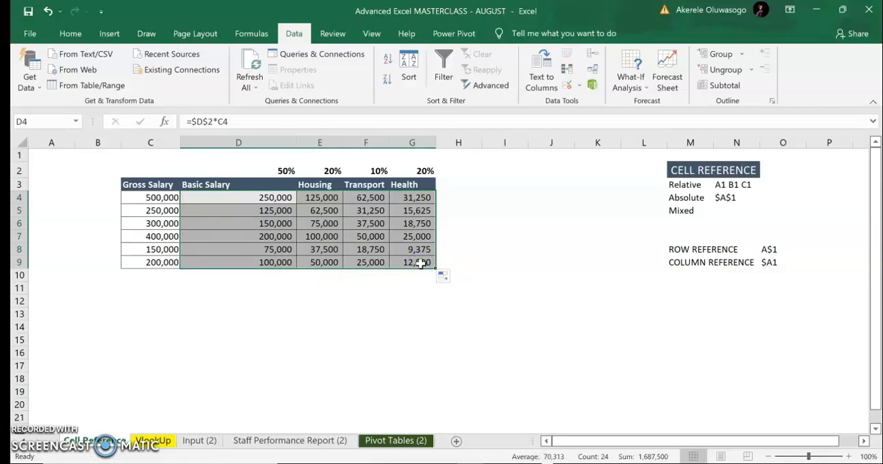
pyautogui.doubleClick(328, 198)
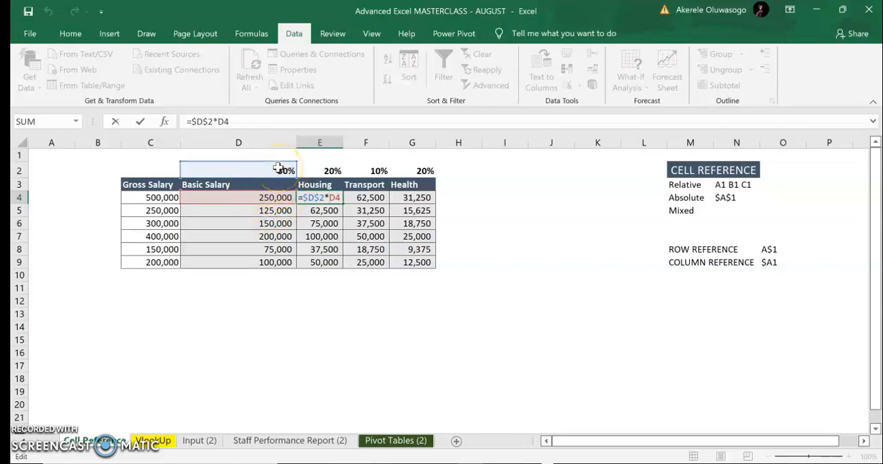
pyautogui.hotkey('ctrl', 'Return')
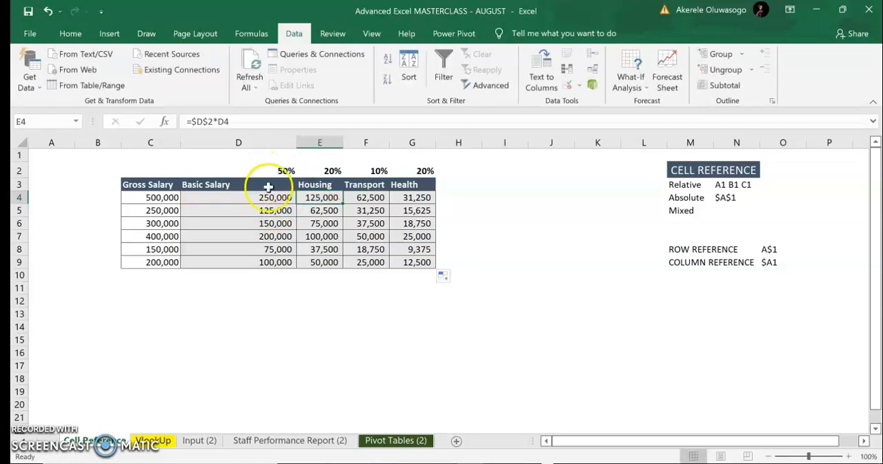
# Clear all the calculated salary breakdown formulas from cells D4:G9
pyautogui.moveTo(266, 197); pyautogui.dragTo(407, 258)
pyautogui.press('Delete')
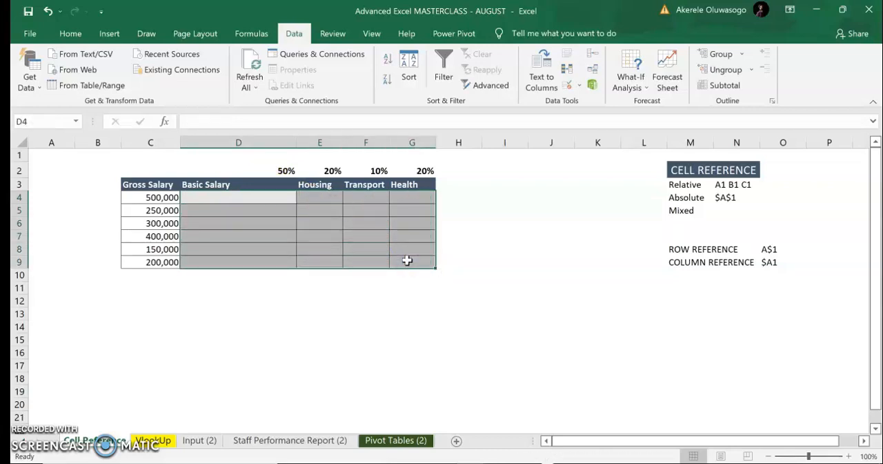
# Highlight the empty breakdown range D4:G9, followed by row 2 with the percentage rates
pyautogui.click(274, 198)
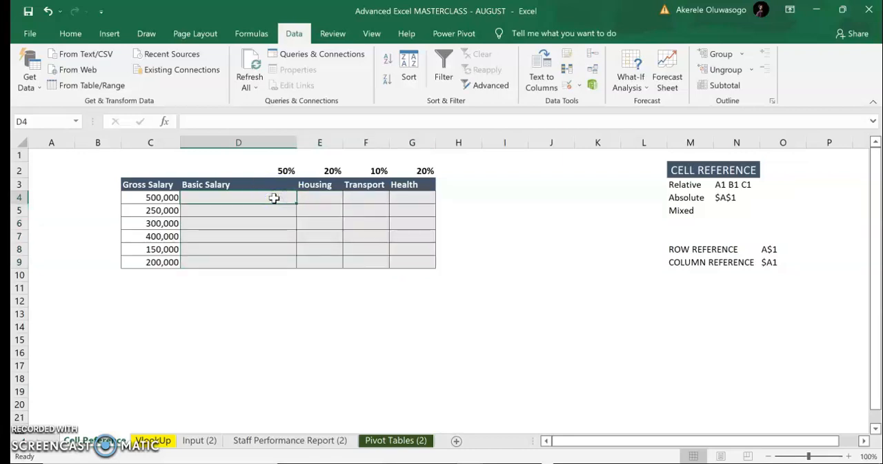
pyautogui.moveTo(274, 198); pyautogui.dragTo(407, 256)
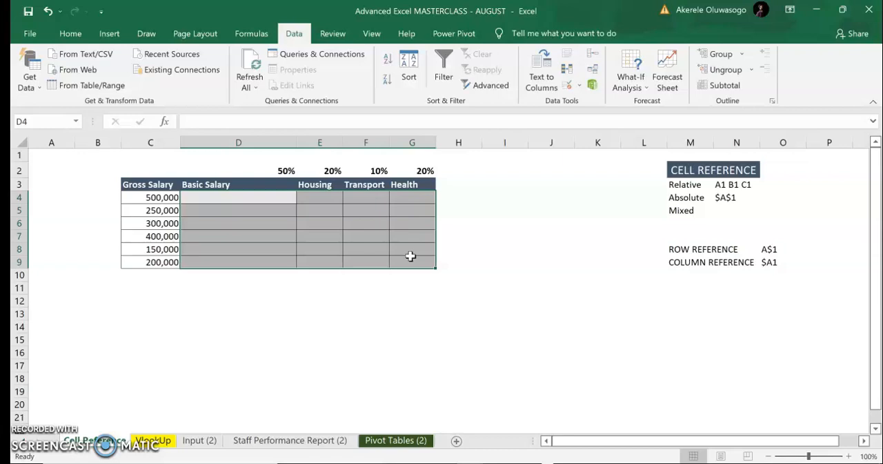
pyautogui.click(19, 169)
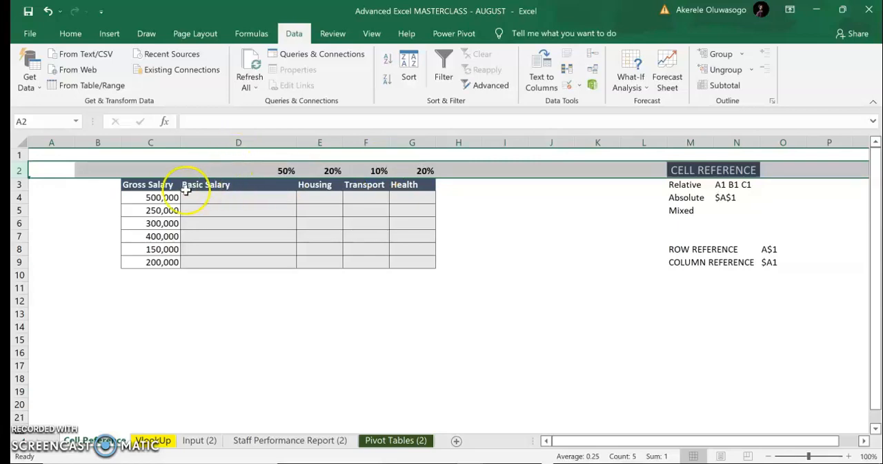
# Fill the whole breakdown range D4:G9 at once with the mixed-reference formula =D$2*$C4
pyautogui.click(160, 184)
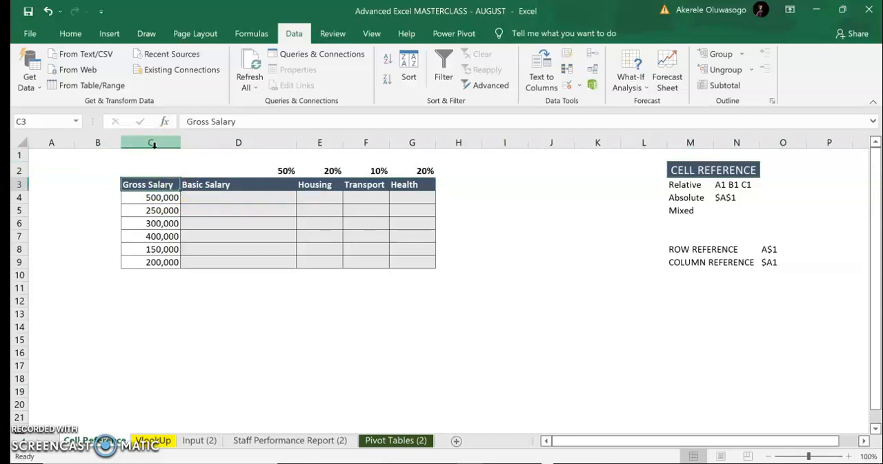
pyautogui.click(208, 195)
pyautogui.moveTo(207, 195); pyautogui.dragTo(412, 256)
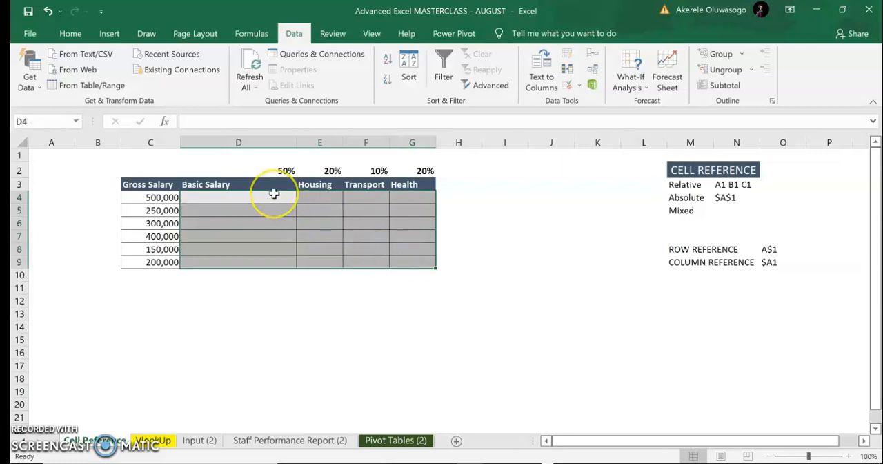
pyautogui.write('=')
pyautogui.click(286, 172)
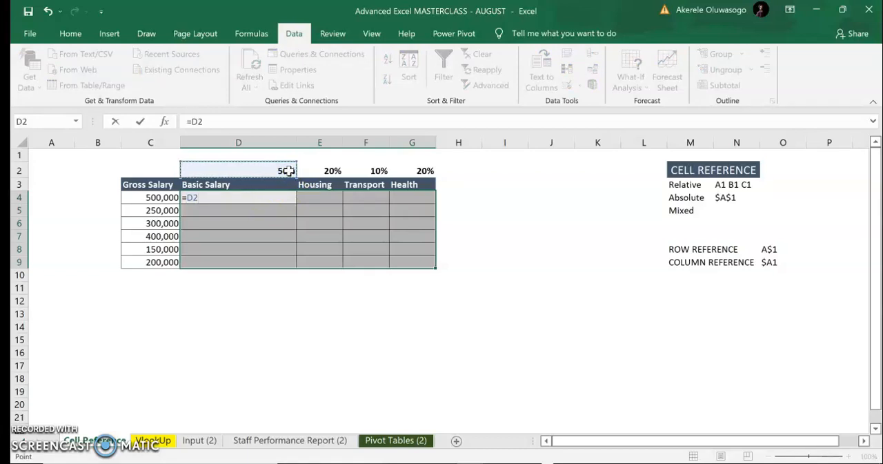
pyautogui.press('F4')
pyautogui.press('F4')
pyautogui.write('*')
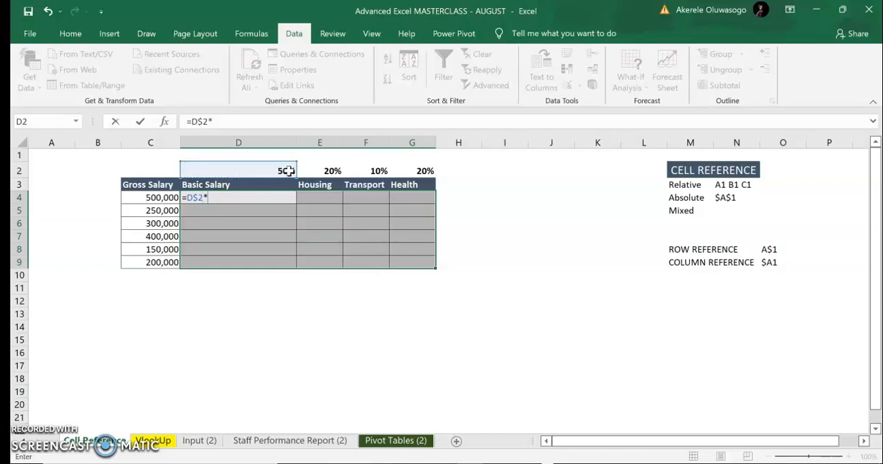
pyautogui.click(170, 198)
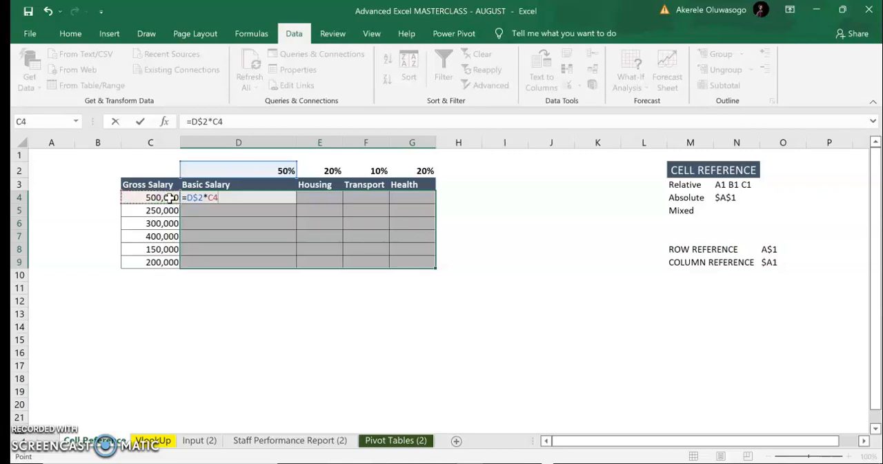
pyautogui.press('F4')
pyautogui.press('F4')
pyautogui.press('F4')
pyautogui.hotkey('ctrl', 'Return')
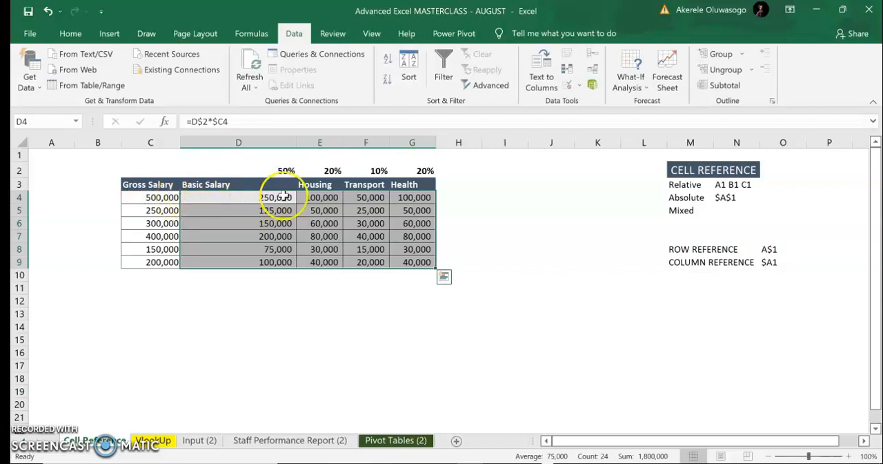
# Inspect the mixed cell references in the Housing formula in E4
pyautogui.doubleClick(326, 200)
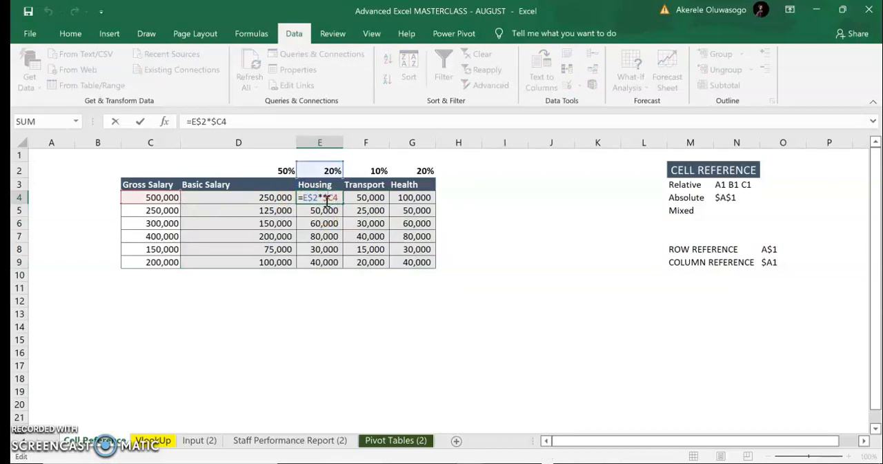
pyautogui.press('Return')
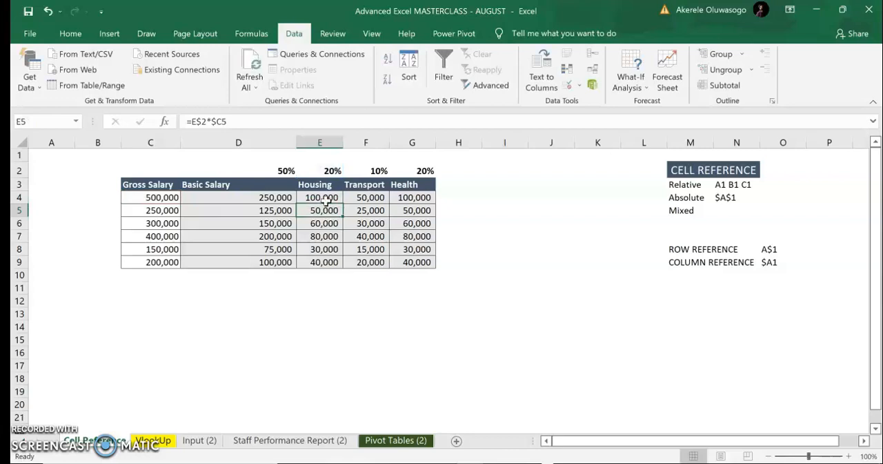